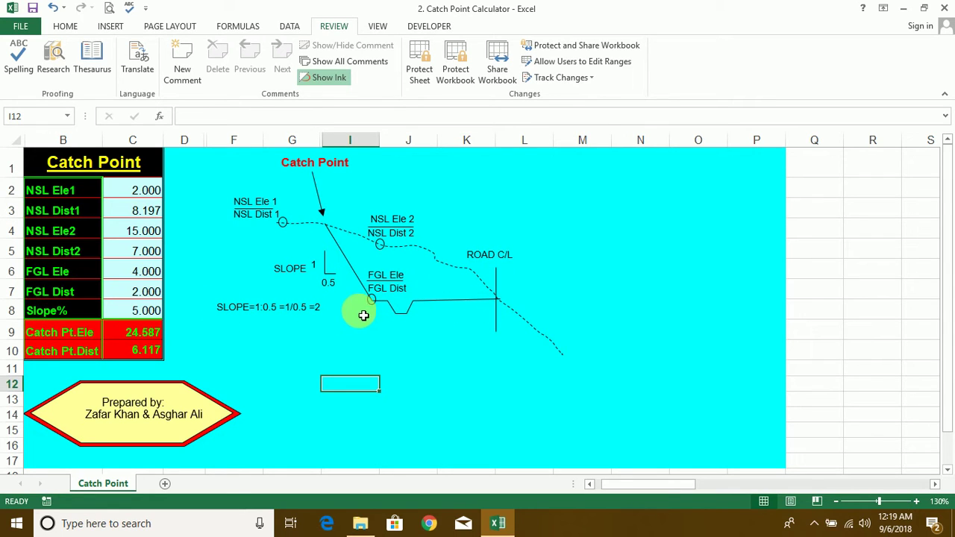
# Check the current FGL Ele, FGL Dist and Slope% input values.
pyautogui.click(141, 274)
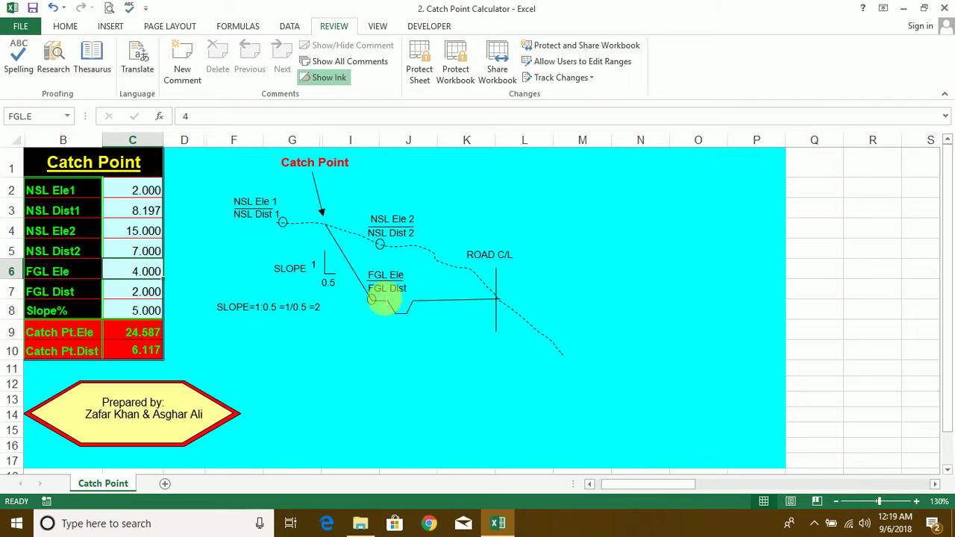
pyautogui.click(137, 295)
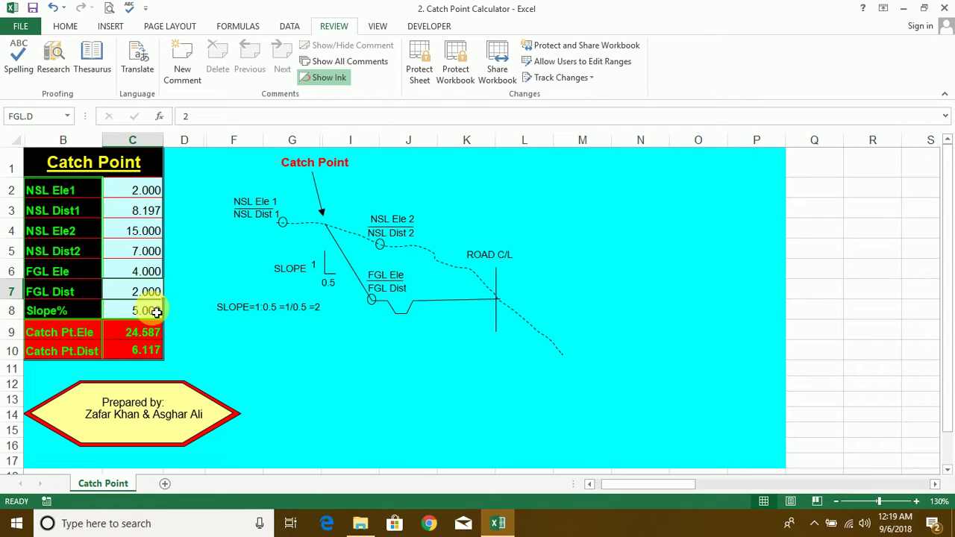
pyautogui.click(156, 312)
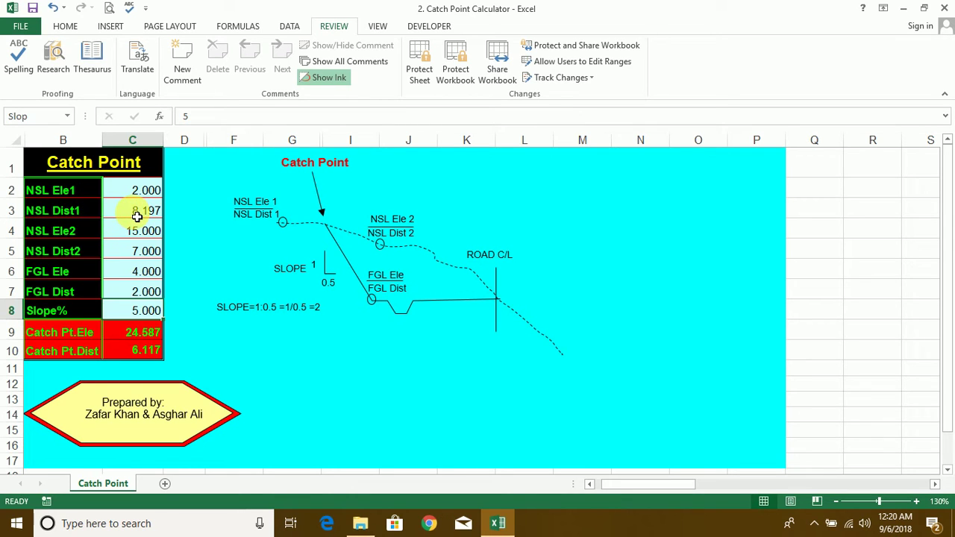
# Make NSL Dist1 -8.197, NSL Dist2 -7 and FGL Dist -2 by adding minus signs.
pyautogui.doubleClick(137, 214)
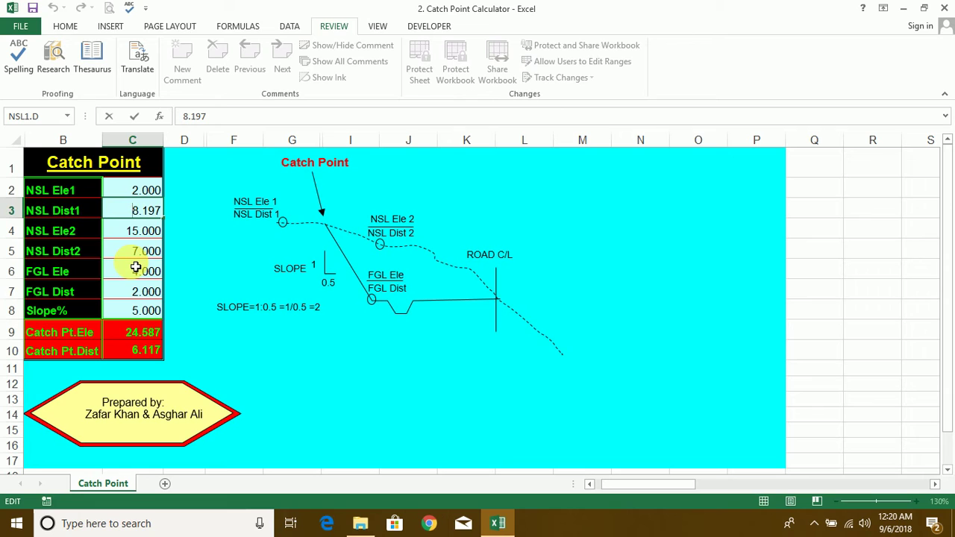
pyautogui.press('Return')
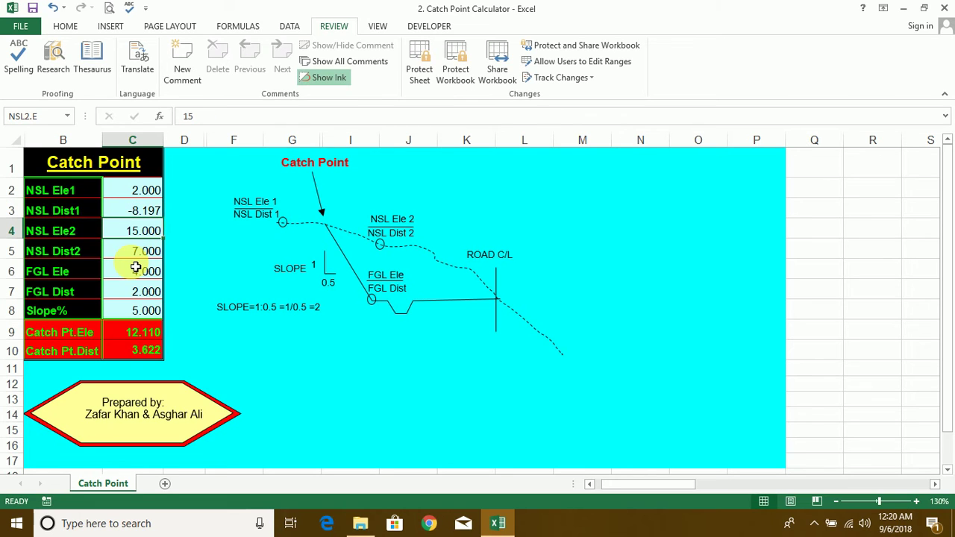
pyautogui.doubleClick(132, 256)
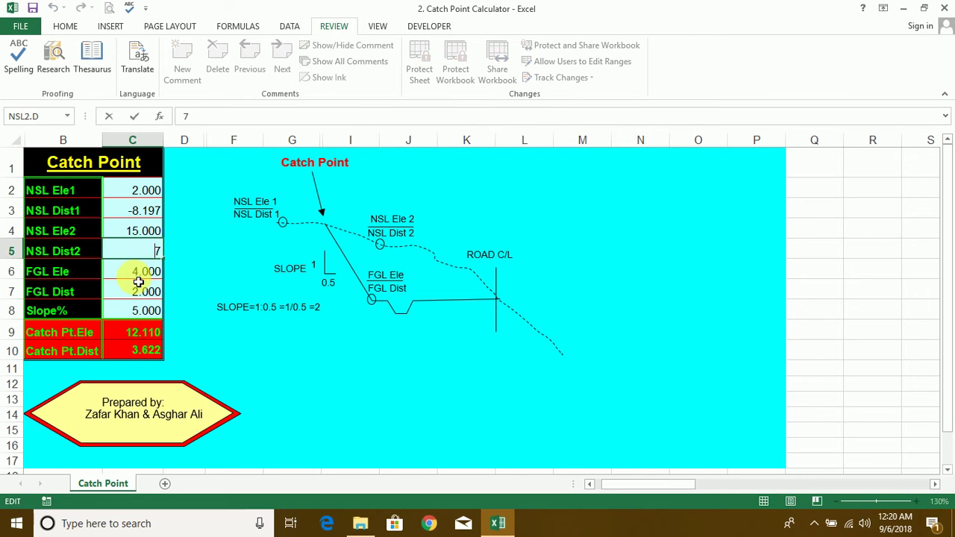
pyautogui.press('Return')
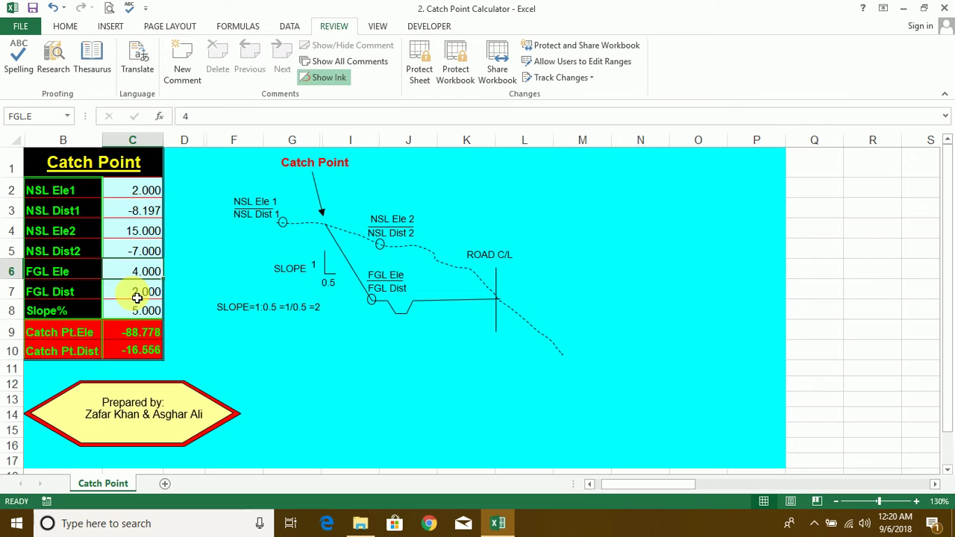
pyautogui.doubleClick(138, 297)
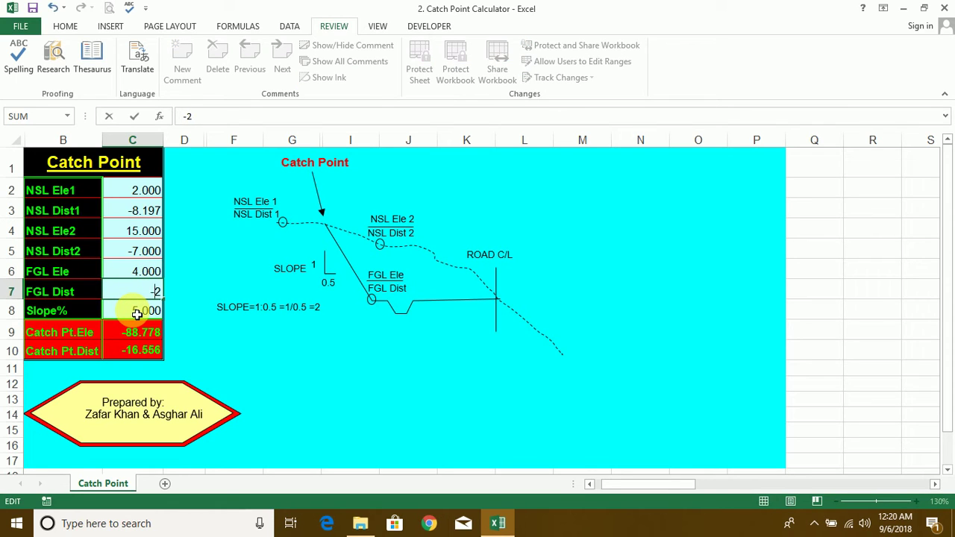
pyautogui.press('Return')
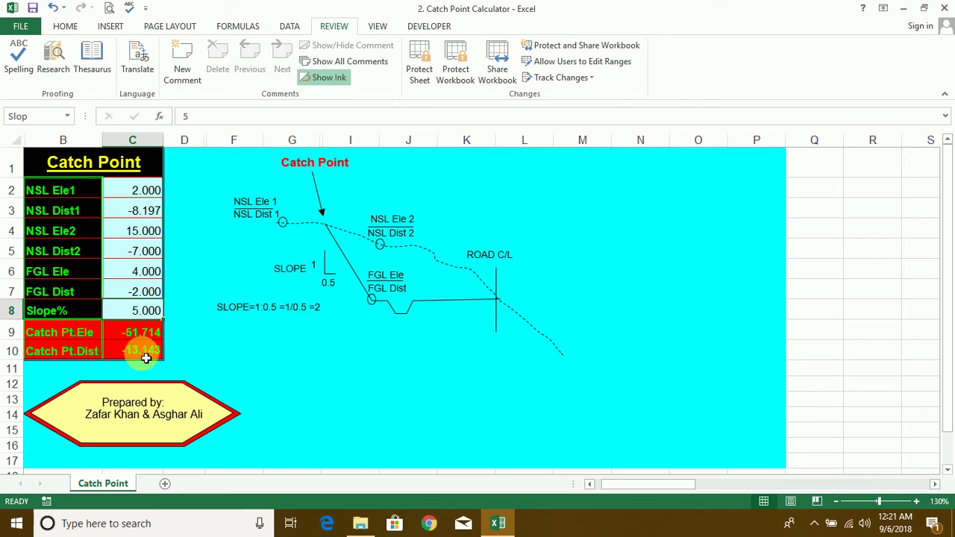
# Enter 20 for NSL Ele1 and -5 for FGL Dist, giving catch point 5.442 / -4.712.
pyautogui.click(151, 191)
pyautogui.write('2')
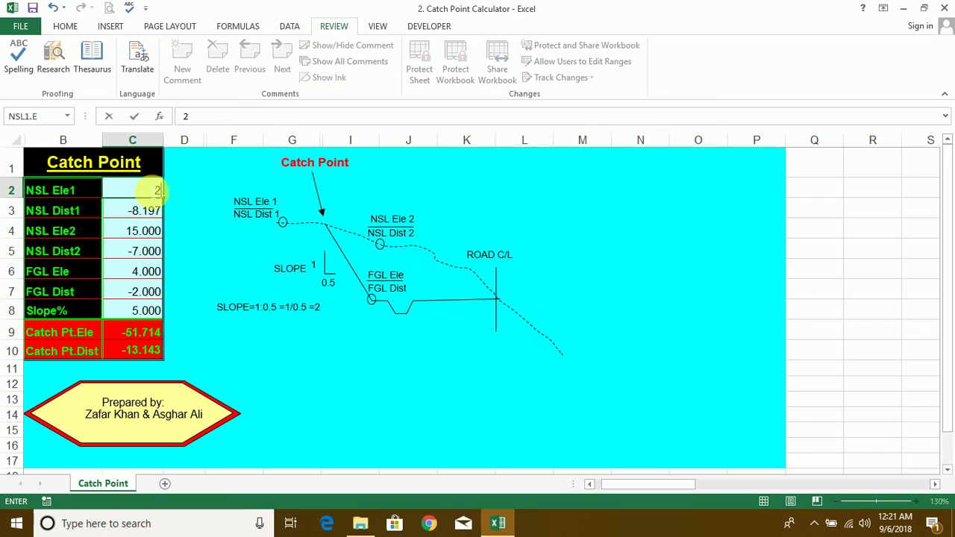
pyautogui.write('0')
pyautogui.press('Return')
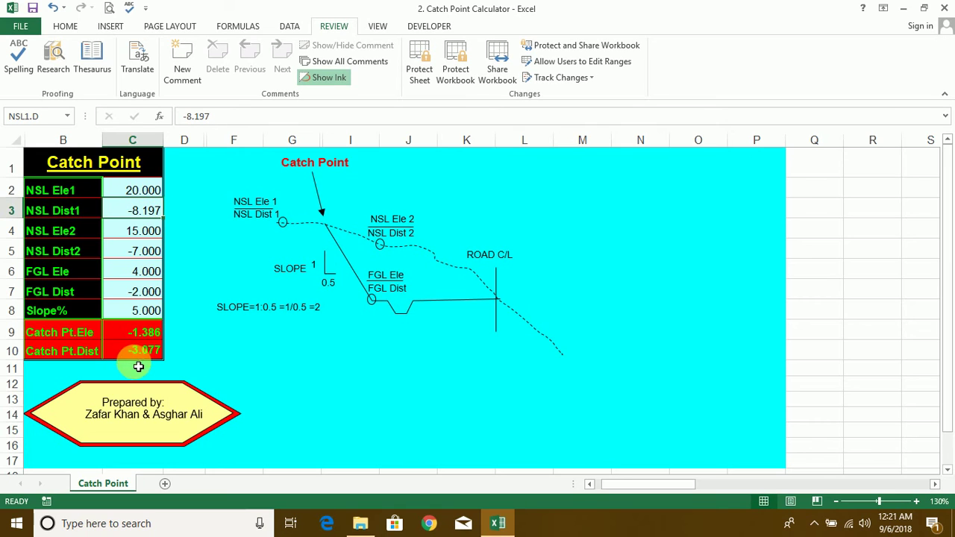
pyautogui.click(144, 292)
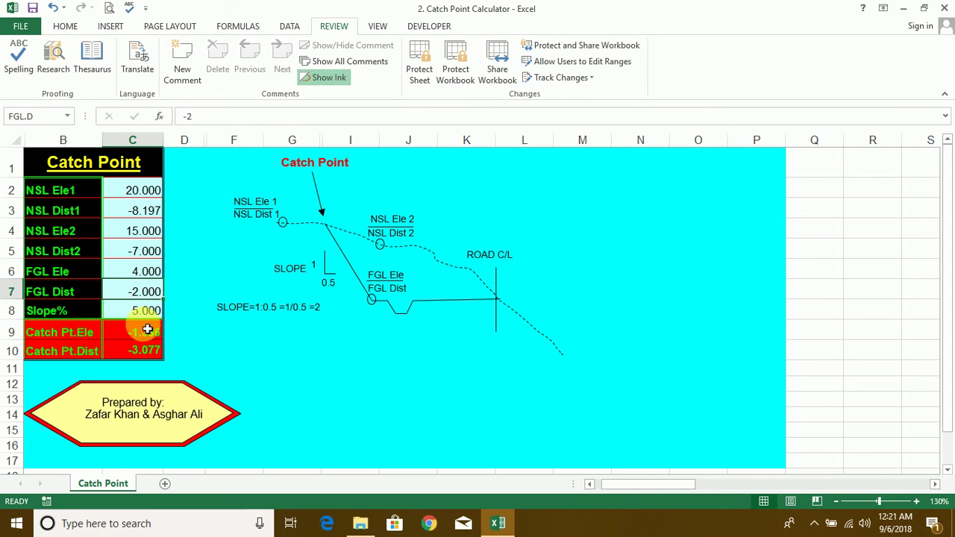
pyautogui.write('-5')
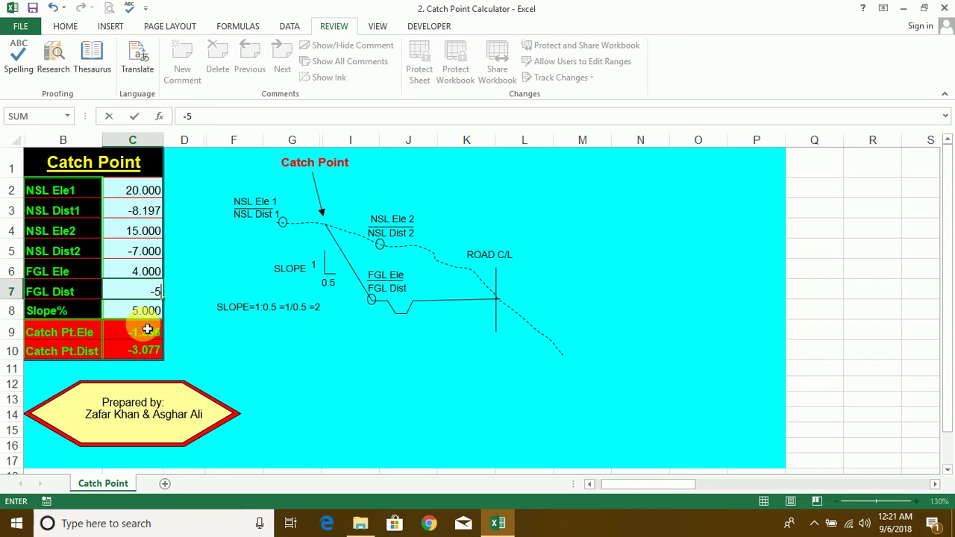
pyautogui.press('Return')
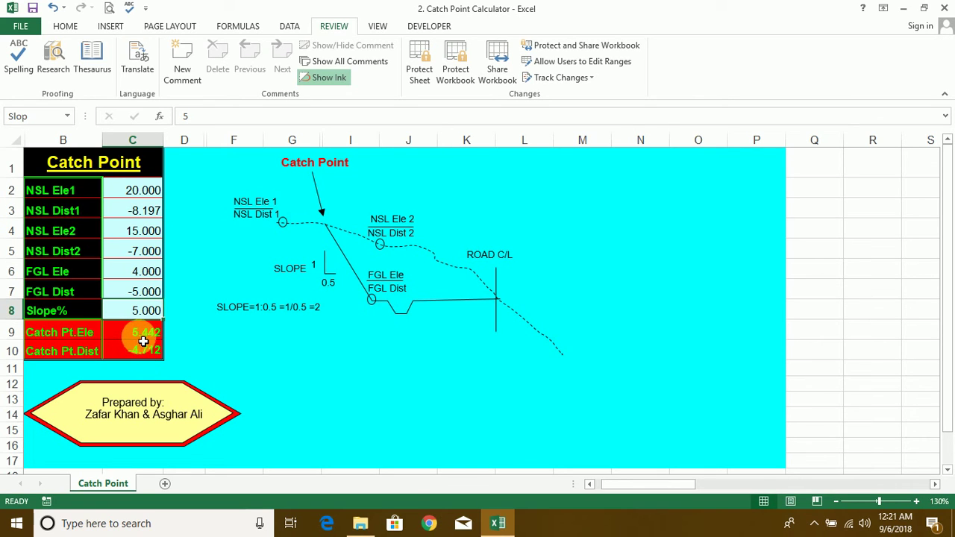